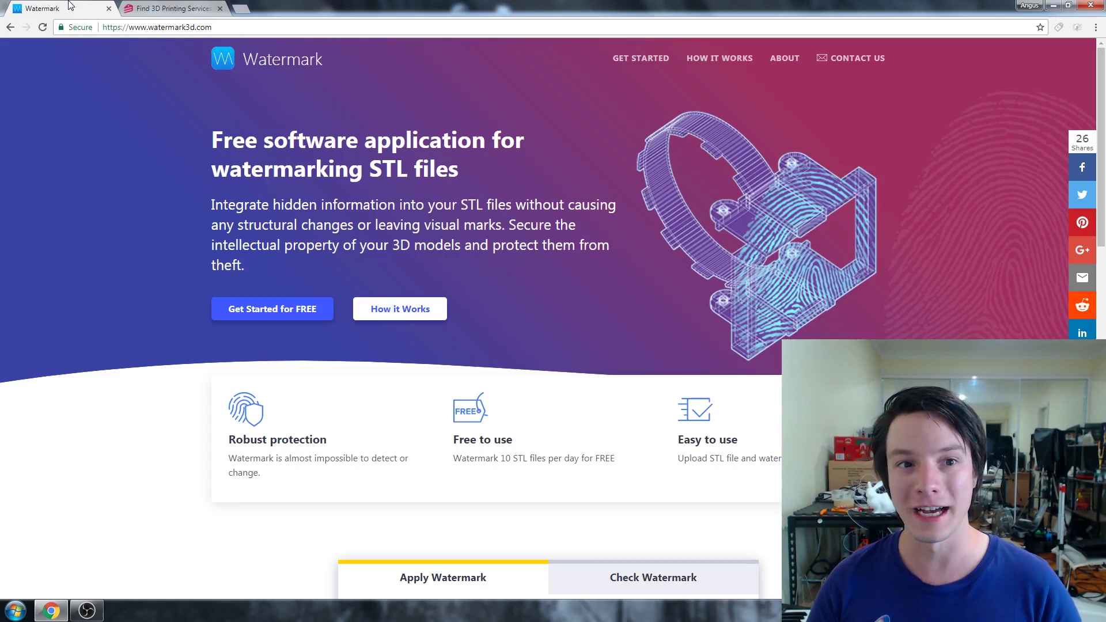
Step: Glance at the Treatstock printing-services page, then return to the Watermark3D home page
left_click(158, 8)
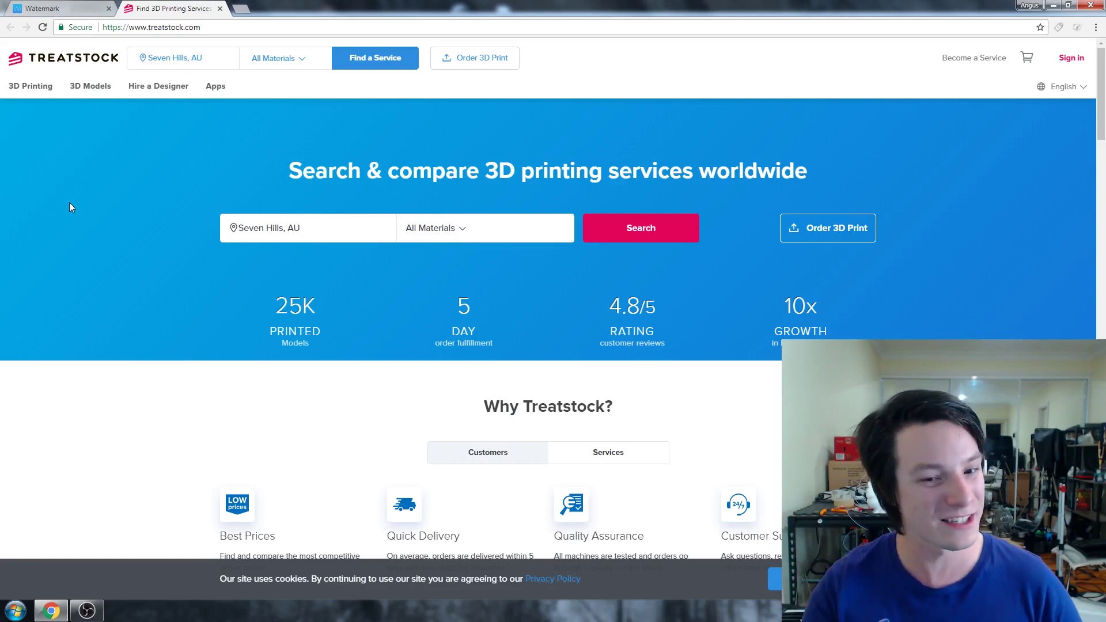
left_click(58, 8)
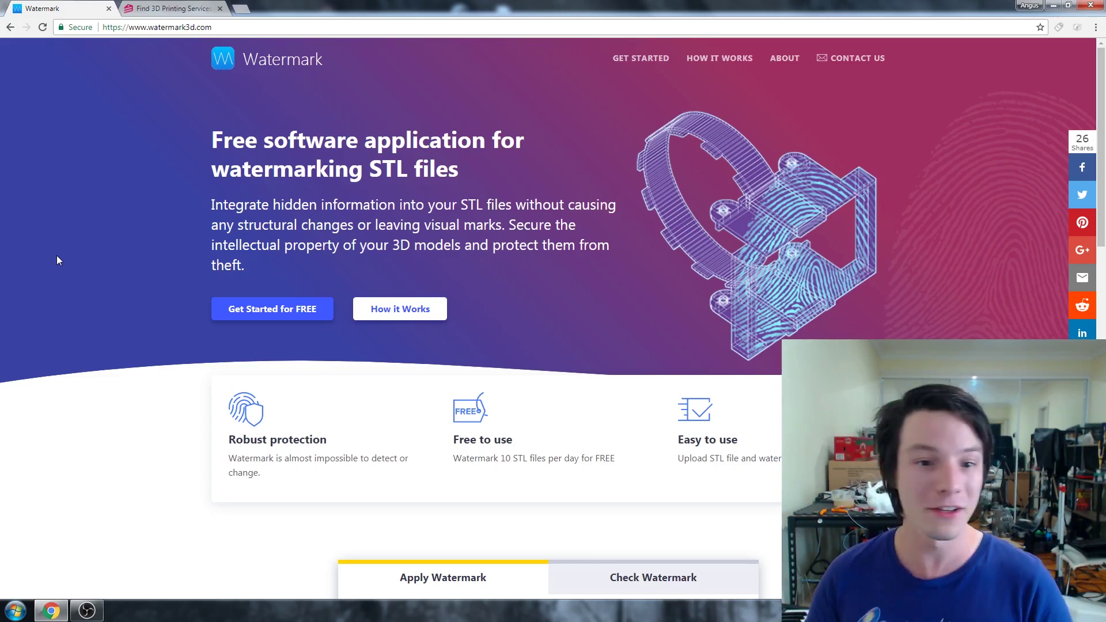
Step: Go to the Apply Watermark form and enter 'makersmuse' as the watermark information
left_click(235, 308)
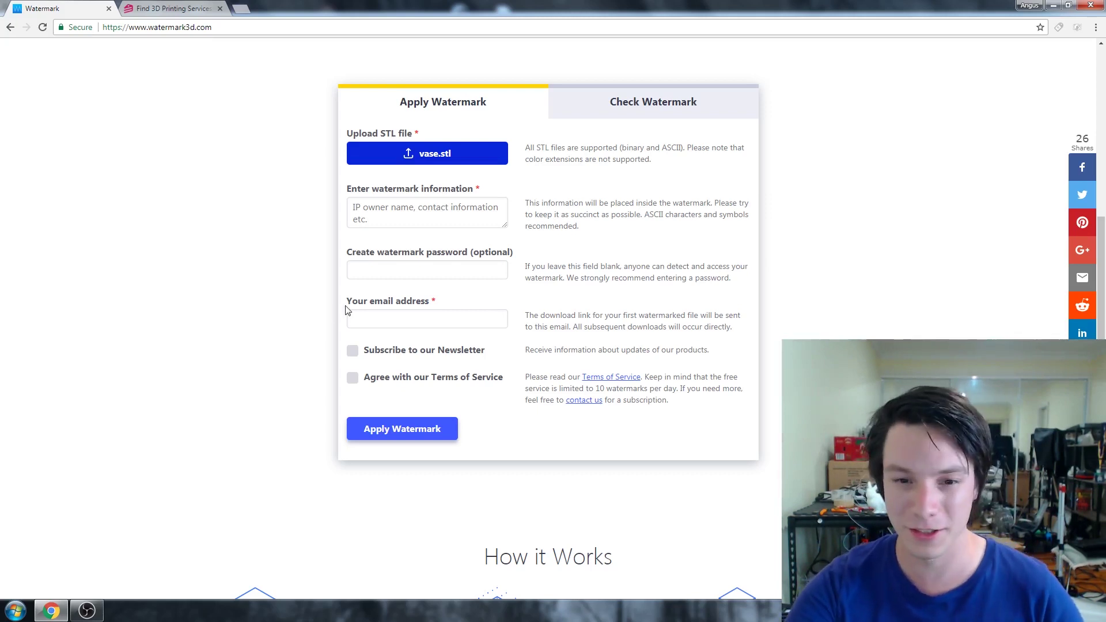
left_click(375, 217)
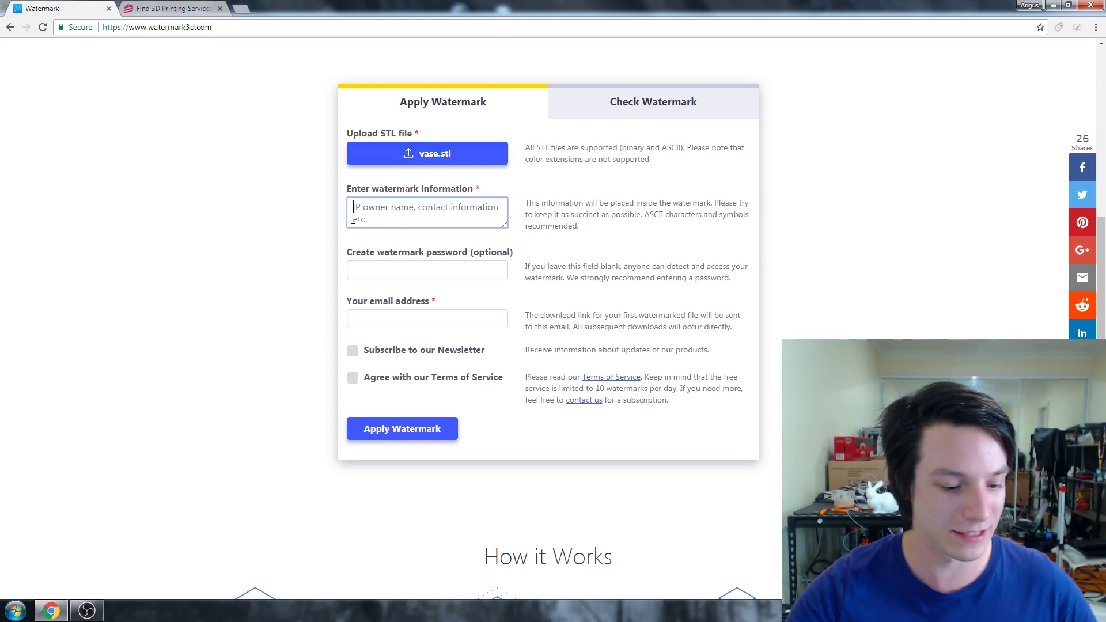
type("makersmuse")
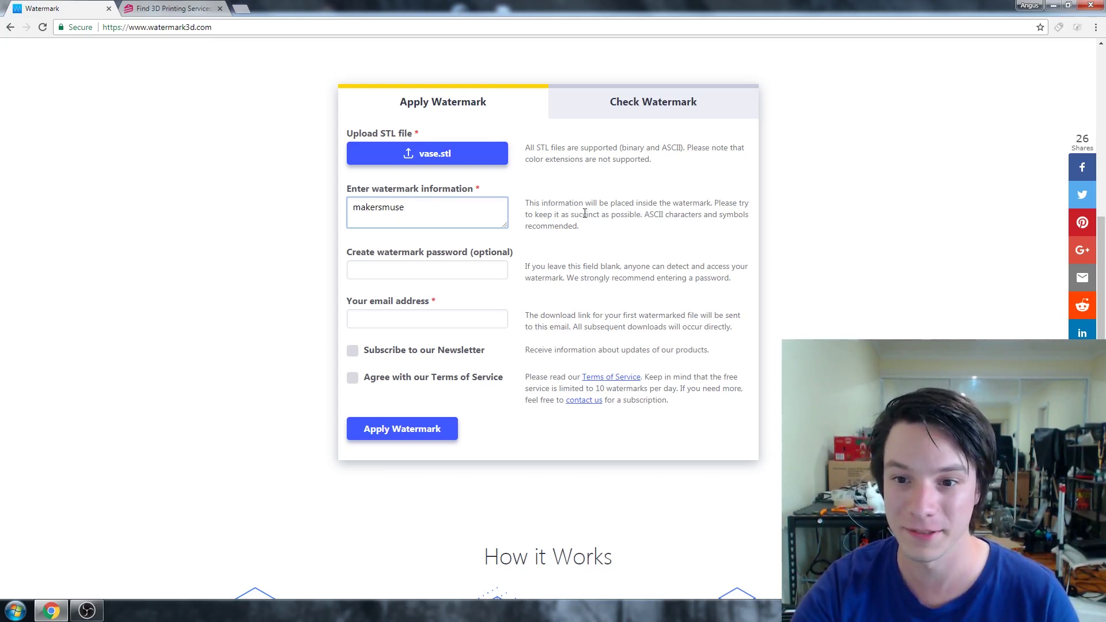
left_click(605, 230)
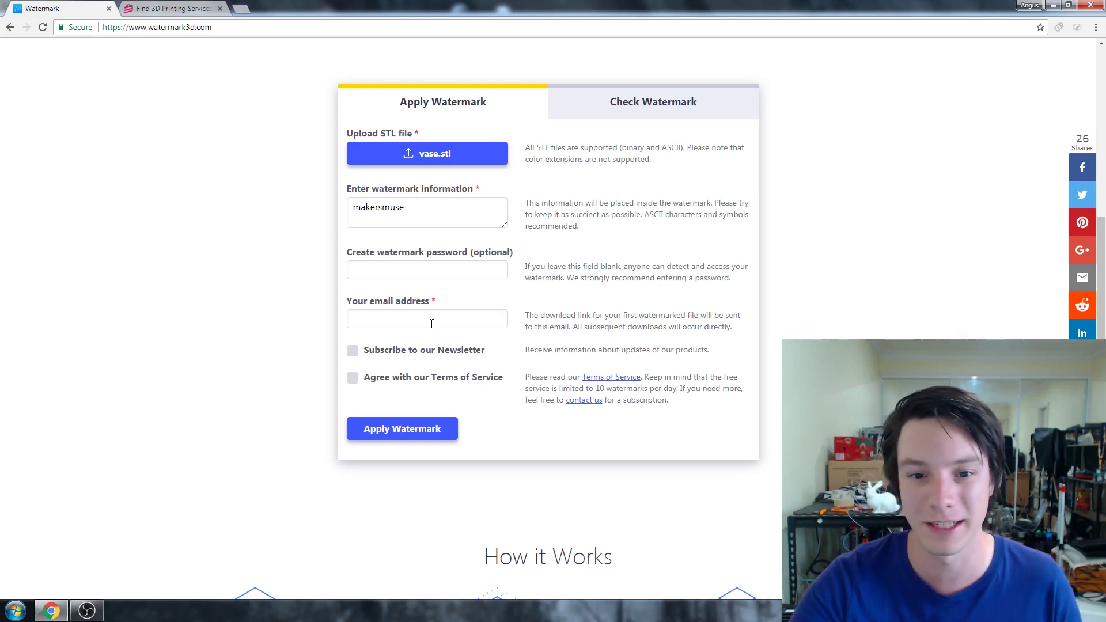
left_click(402, 314)
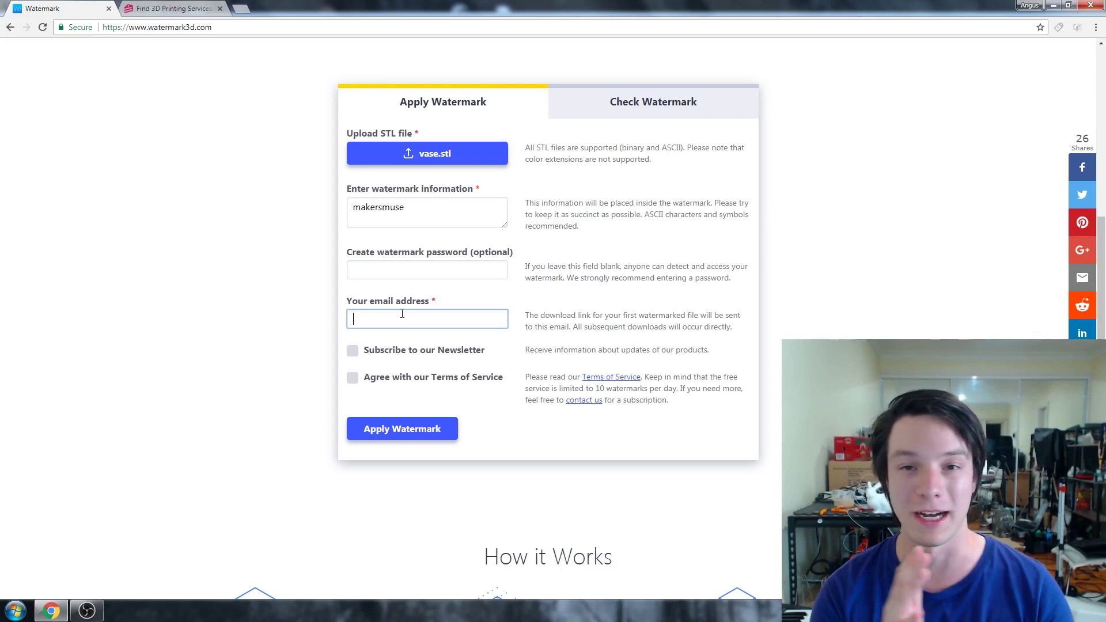
Step: Submit the form to apply the watermark to vase.stl
left_click(418, 437)
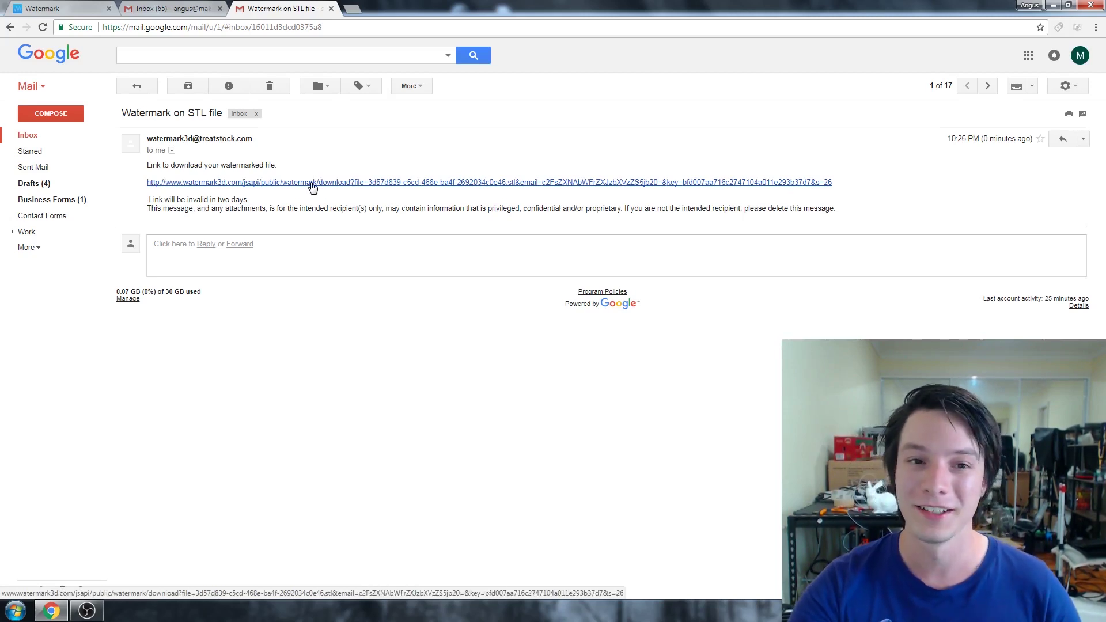
Step: Download vase_marked.stl from the email link, proceeding past the suspicious-link warning
left_click(312, 188)
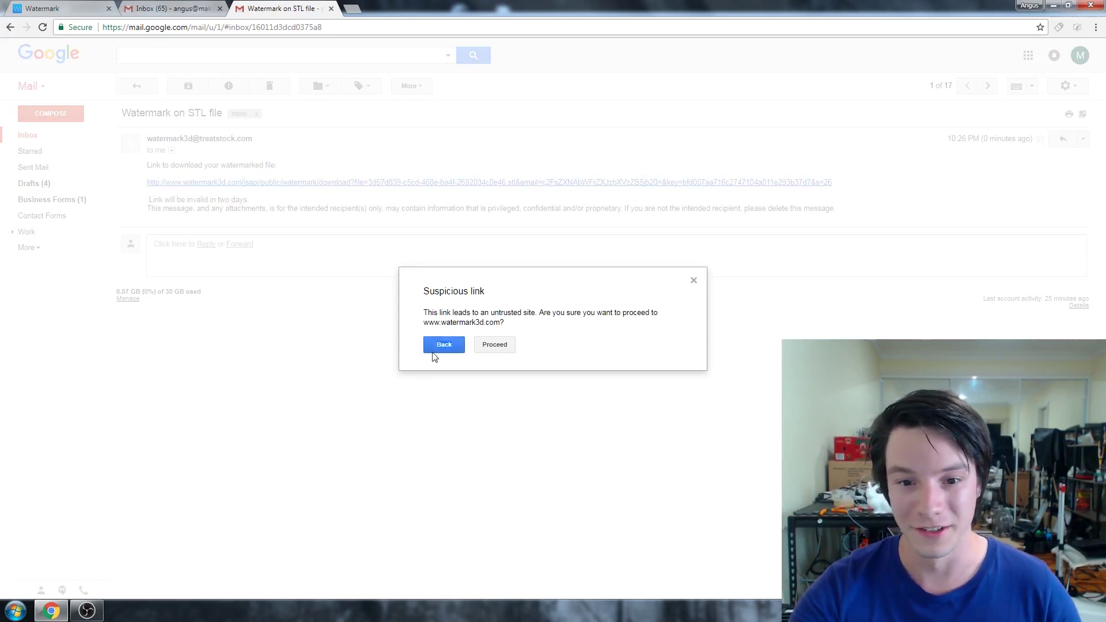
left_click(505, 345)
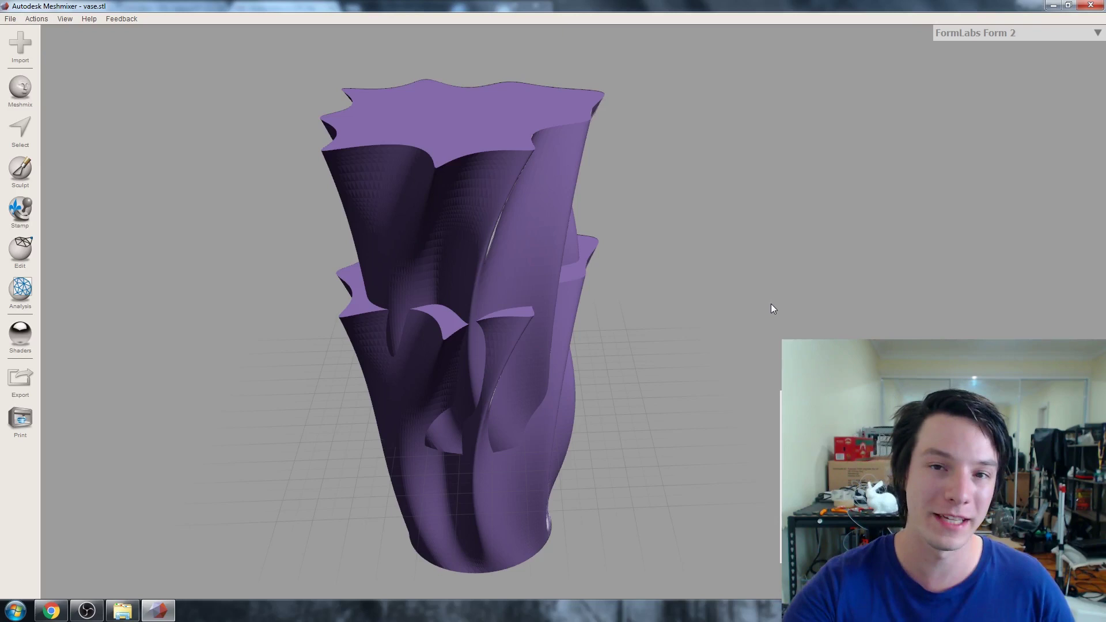
Step: Move the duplicate vase 97.151 mm along Z beside the original and accept the transform
left_click_drag(407, 368, 354, 317)
left_click_drag(293, 283, 337, 264)
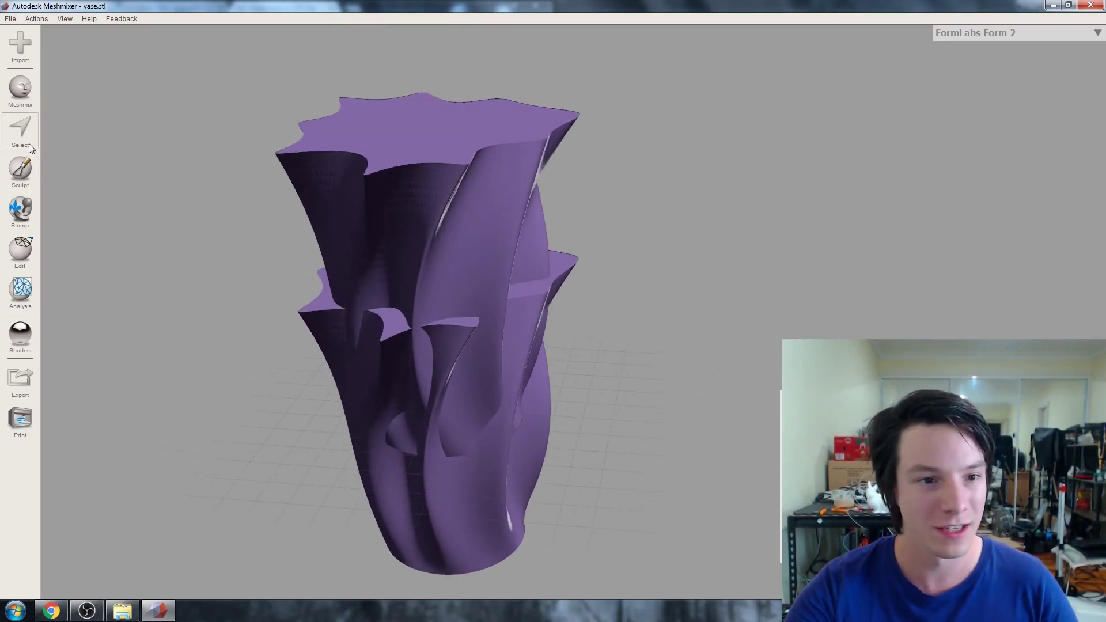
mouse_move(33, 239)
left_click(85, 75)
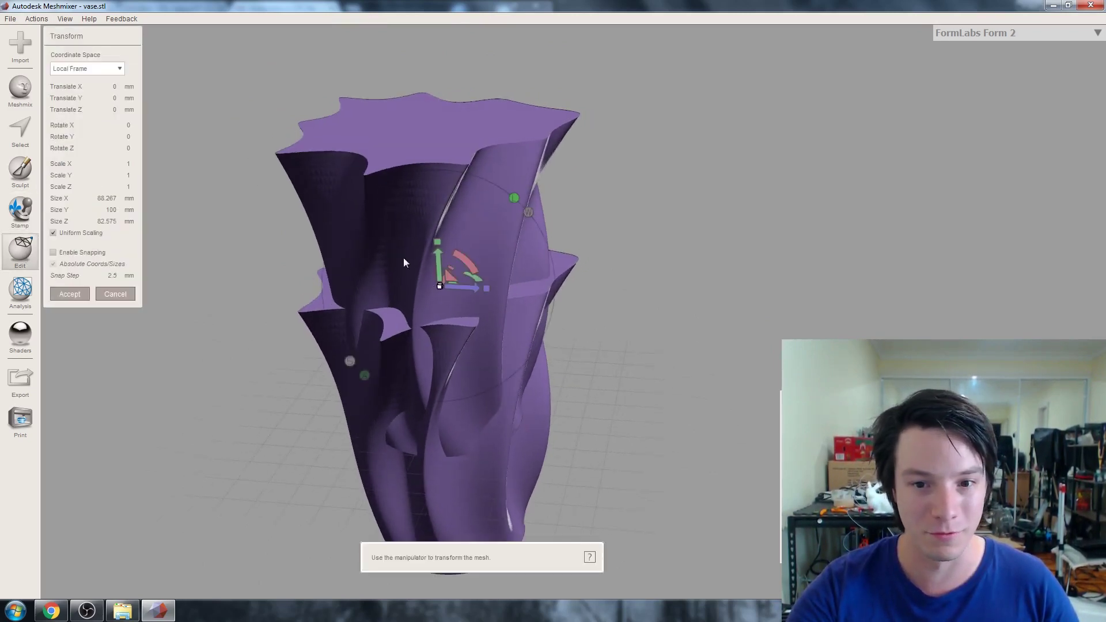
left_click_drag(476, 286, 743, 293)
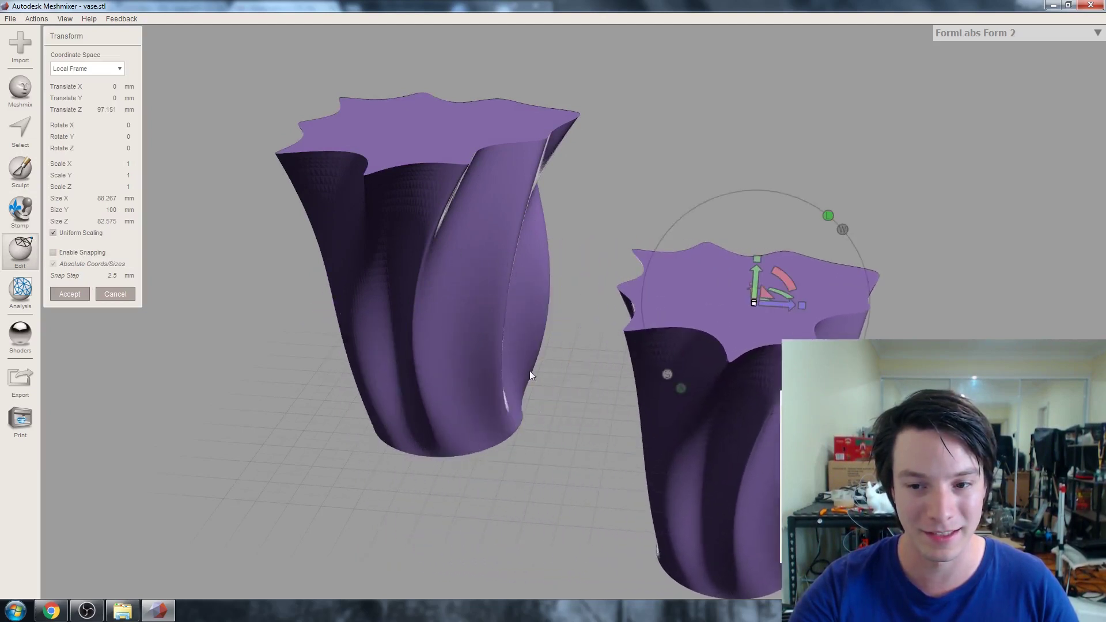
left_click_drag(530, 371, 533, 418)
left_click(70, 294)
left_click_drag(133, 319, 753, 279)
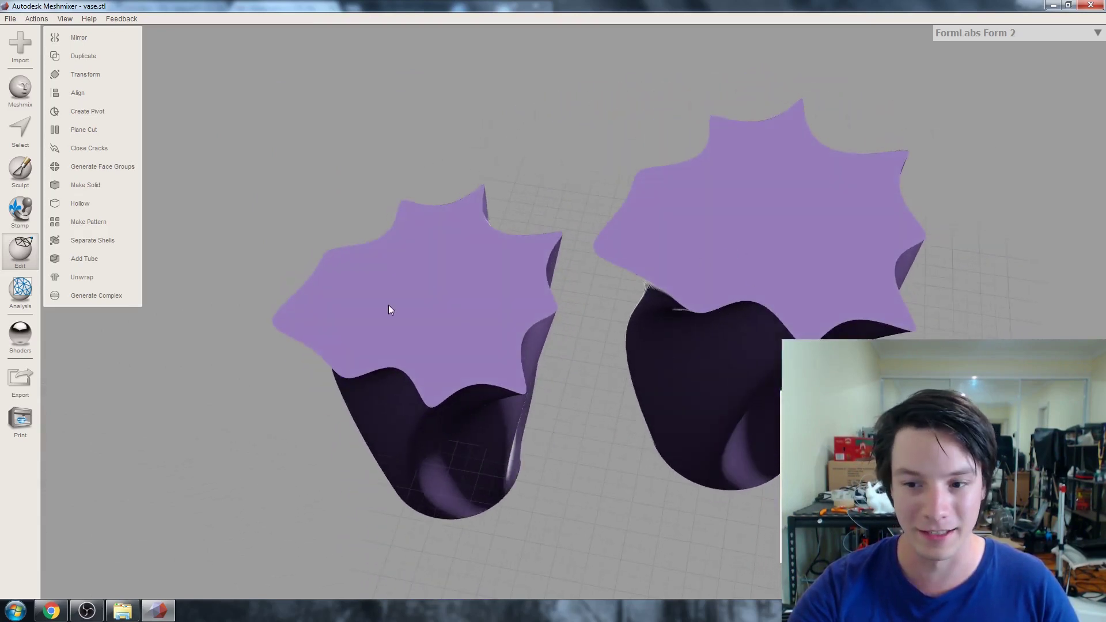
Step: Turn on wireframe display with W and orbit around both vases to inspect them
left_click_drag(402, 303, 263, 374)
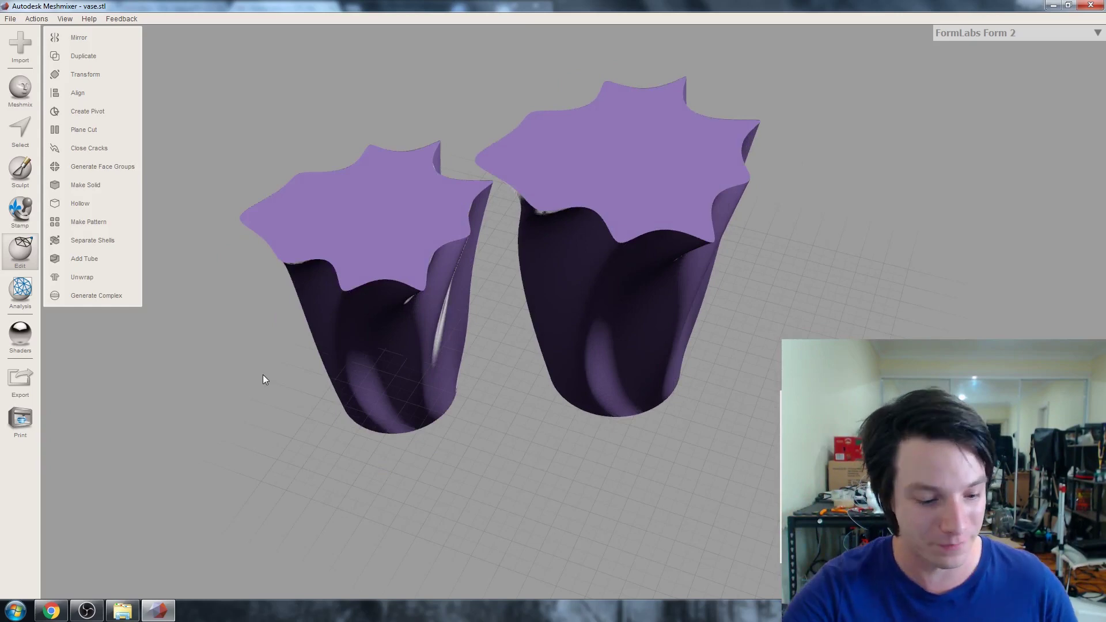
key("w")
left_click_drag(265, 353, 448, 350)
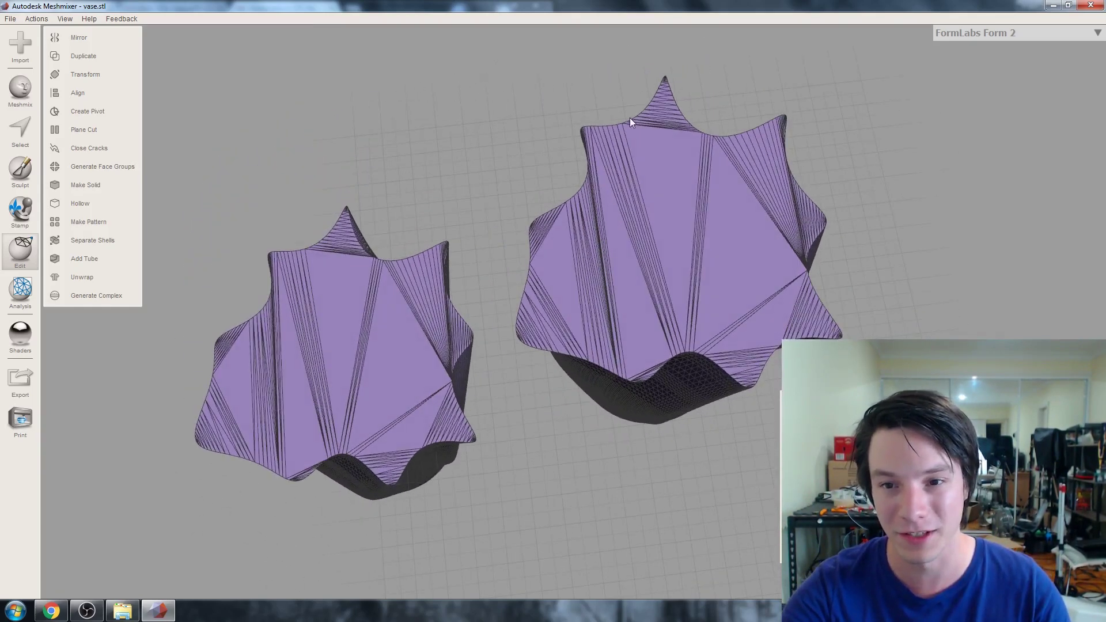
left_click_drag(280, 330, 385, 206)
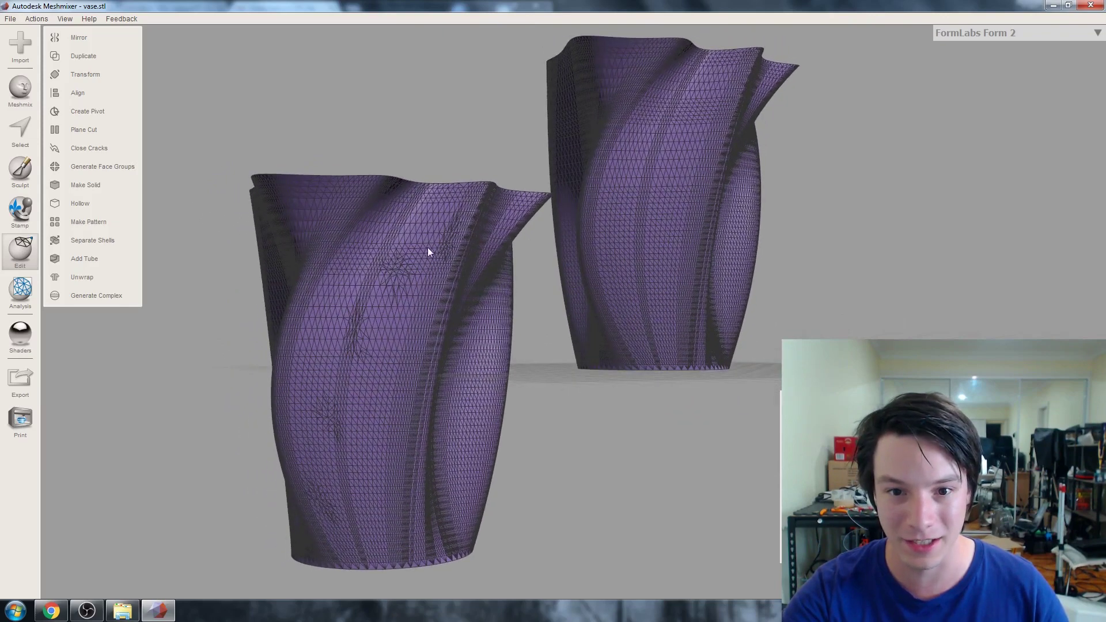
left_click_drag(350, 331, 382, 334)
left_click_drag(382, 410, 426, 294)
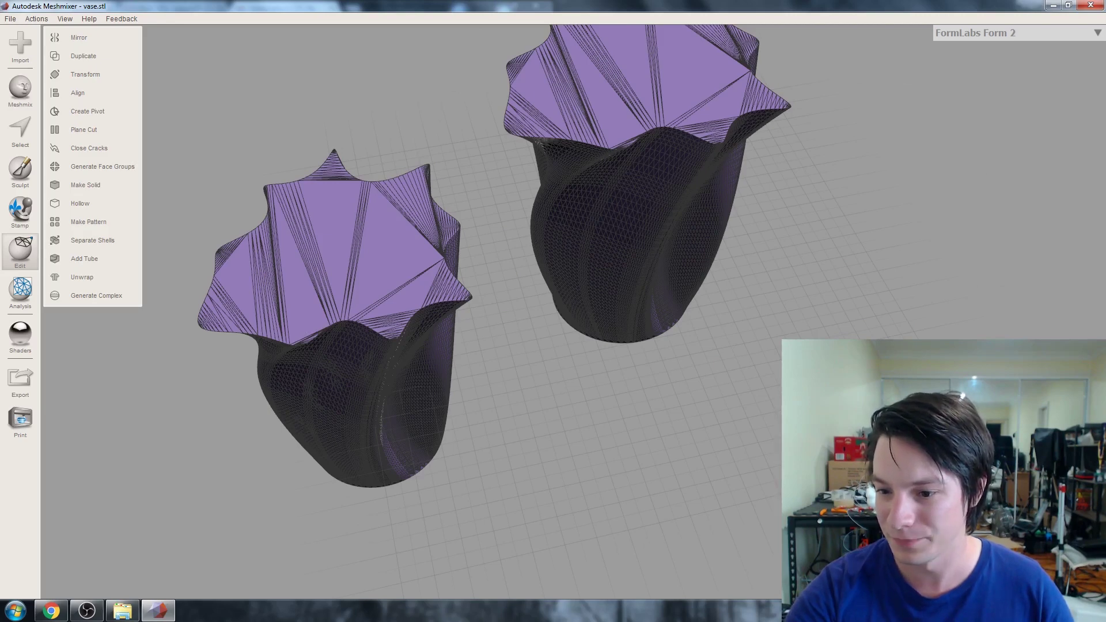
Step: Delete the right-hand vase and rotate in on the remaining one
key("Delete")
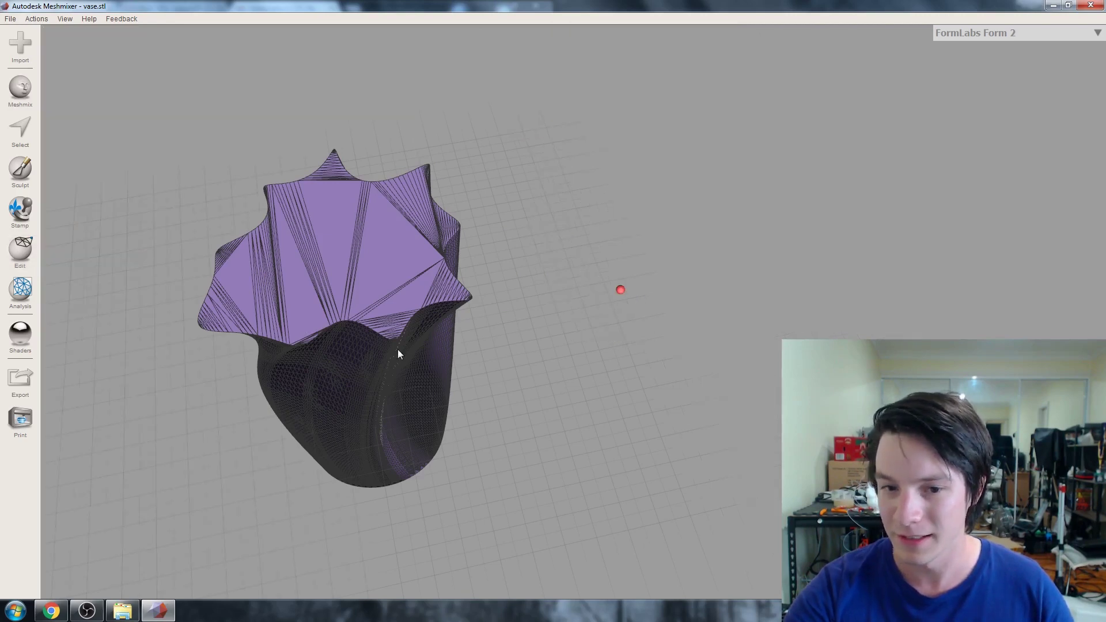
left_click(381, 337)
left_click_drag(362, 324, 340, 268)
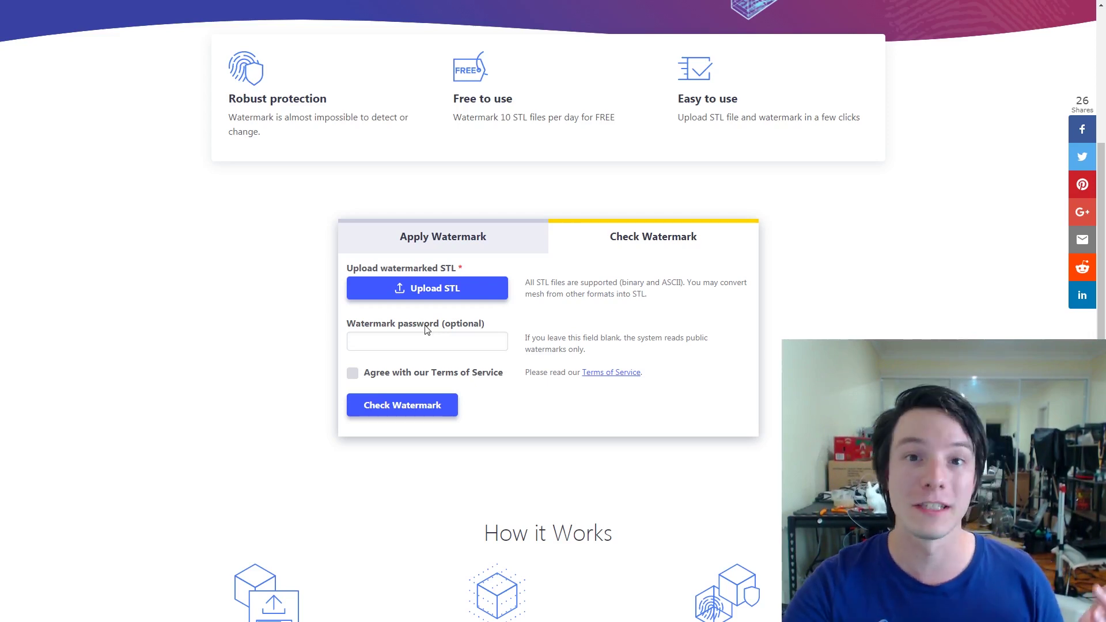
Step: Load vase_marked.stl into the Check Watermark form
left_click(446, 297)
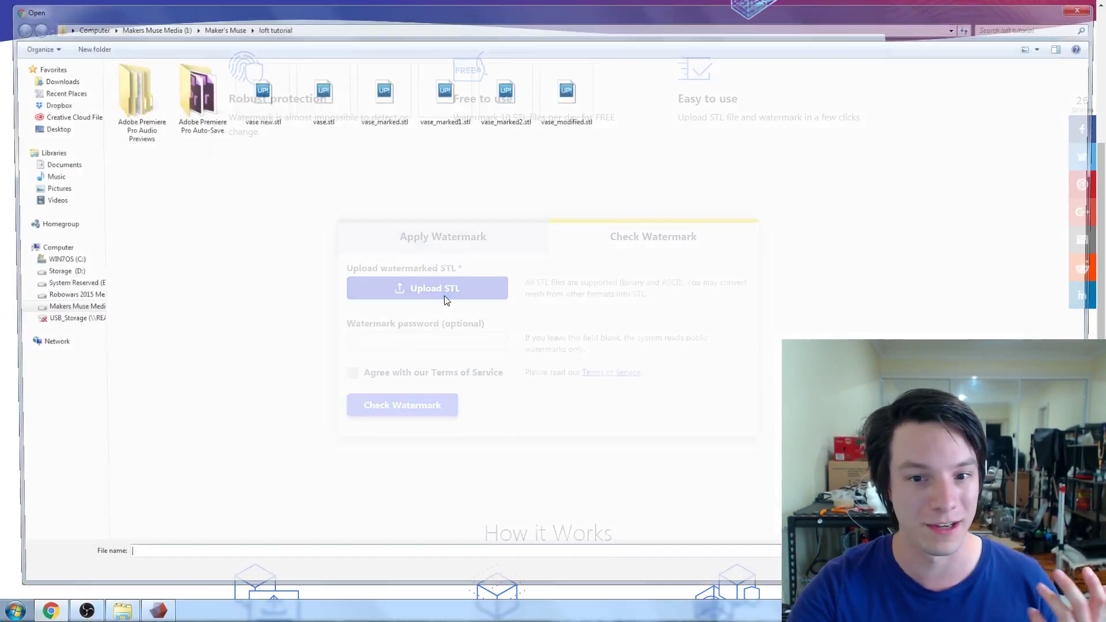
left_click(390, 89)
double_click(388, 87)
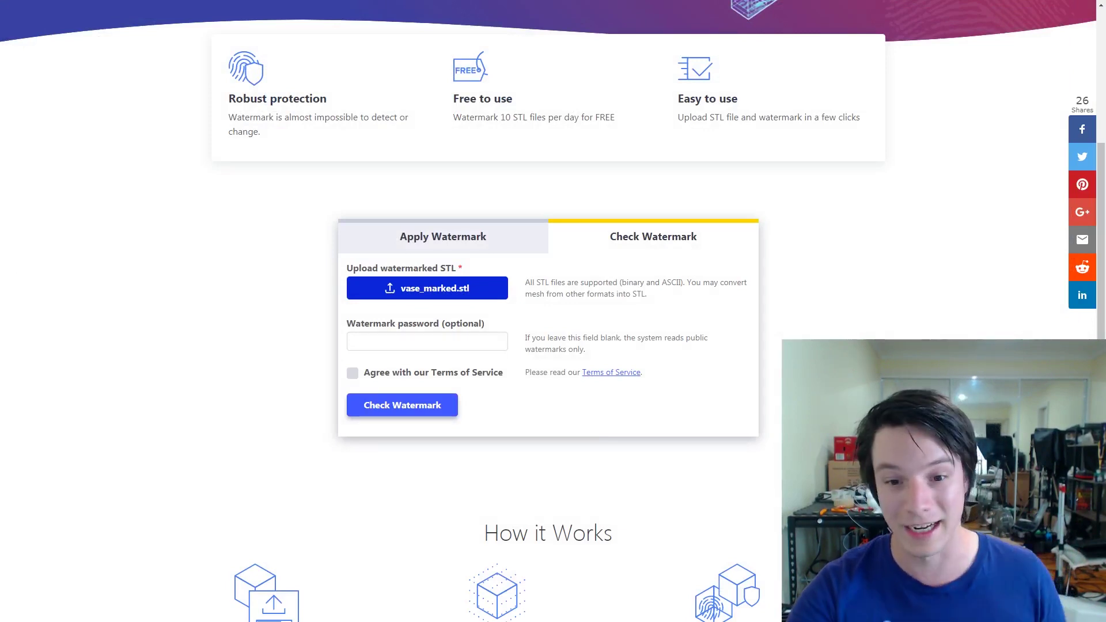
Step: Accept the terms and run the check, which reports 'Watermark found: makersmuse', then close the result
left_click(353, 373)
left_click(389, 411)
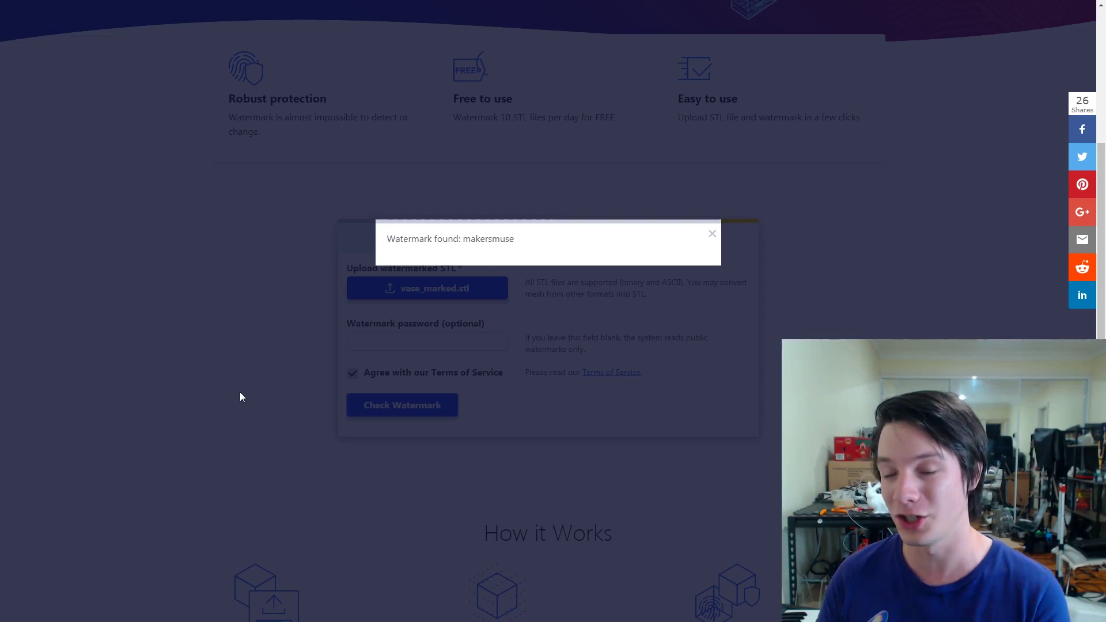
left_click(240, 397)
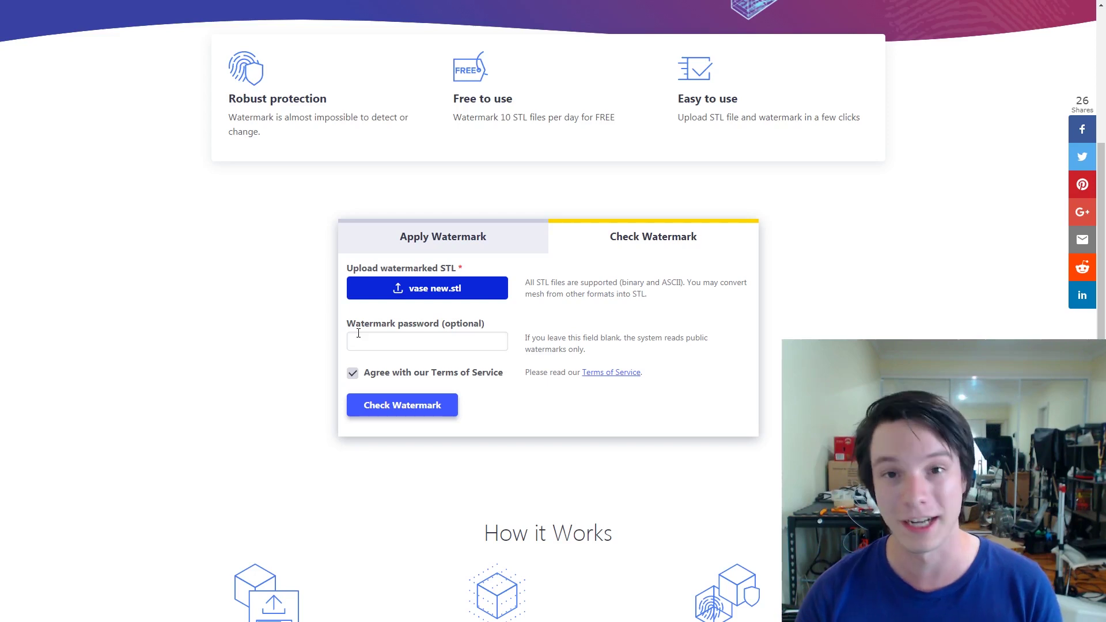
Step: Check vase new.stl, confirm 'Watermark found: makersmuse', and close the result message
left_click(413, 406)
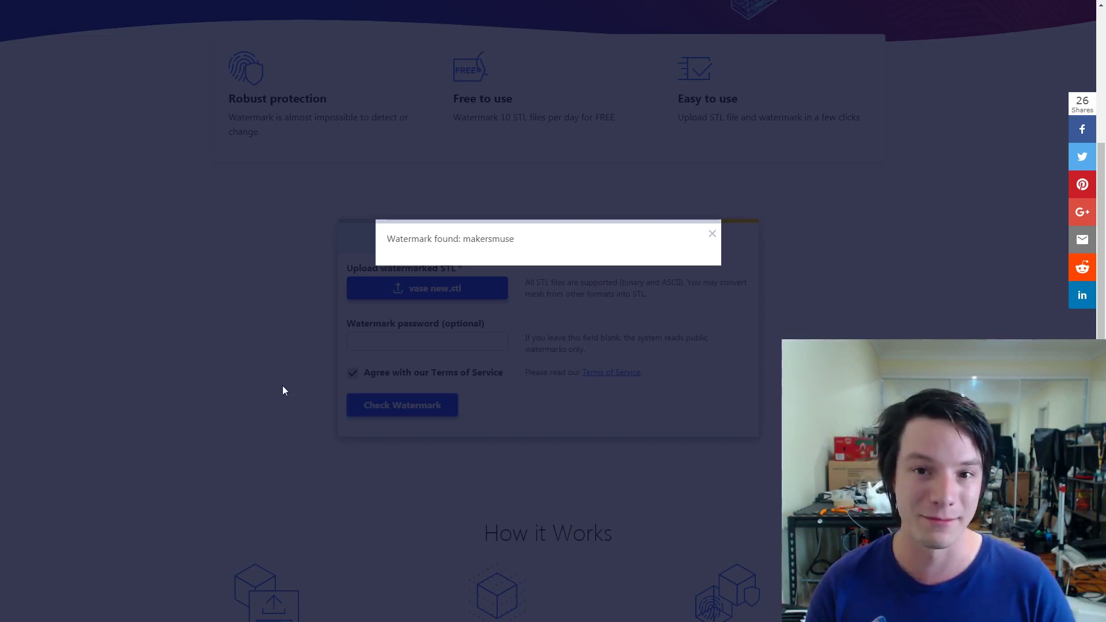
left_click(712, 233)
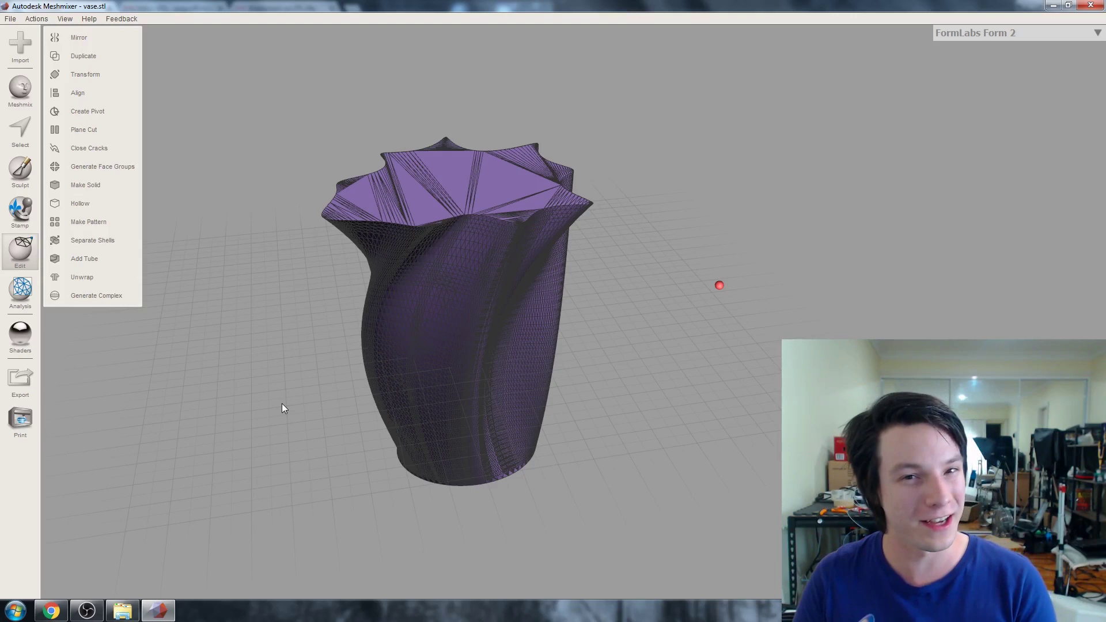
Step: Close the Edit menu and select the Drag brush under Sculpt > Brushes
left_click(216, 144)
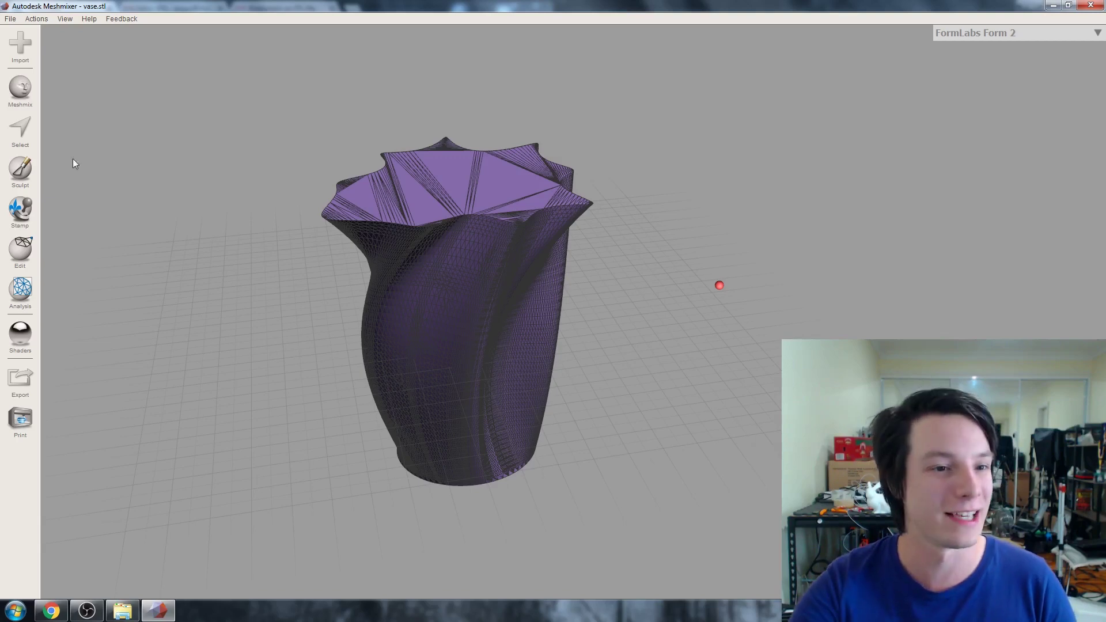
left_click(20, 168)
mouse_move(138, 61)
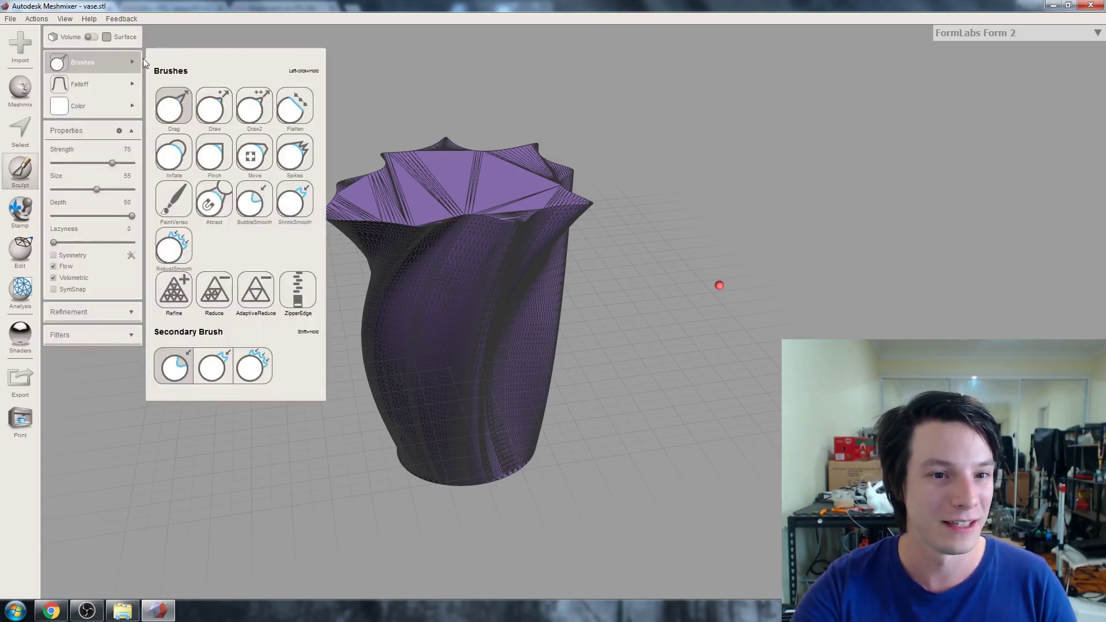
left_click(171, 105)
Step: Pull bumps out of the vase's sides with the Drag brush, orbiting between strokes
mouse_move(655, 348)
left_mouse_down()
mouse_move(768, 323)
mouse_move(629, 301)
mouse_move(569, 345)
mouse_move(401, 319)
mouse_move(452, 323)
mouse_move(624, 289)
left_mouse_up()
left_click_drag(721, 274, 552, 277)
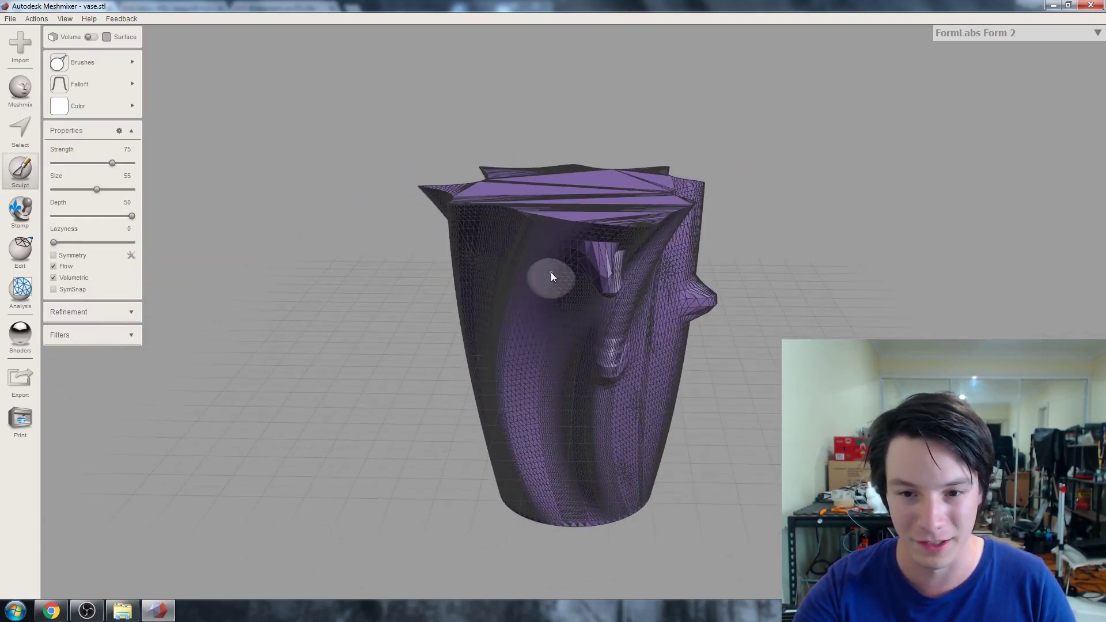
left_click_drag(482, 309, 695, 316)
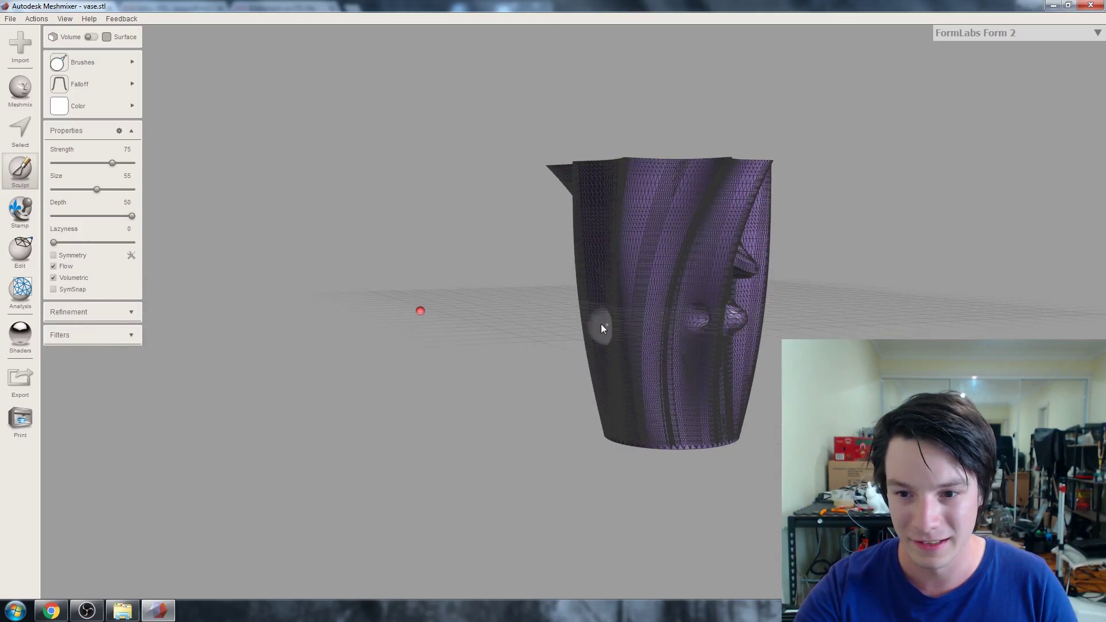
left_click_drag(603, 329, 504, 336)
left_click_drag(575, 296, 633, 244)
left_click_drag(552, 253, 537, 87)
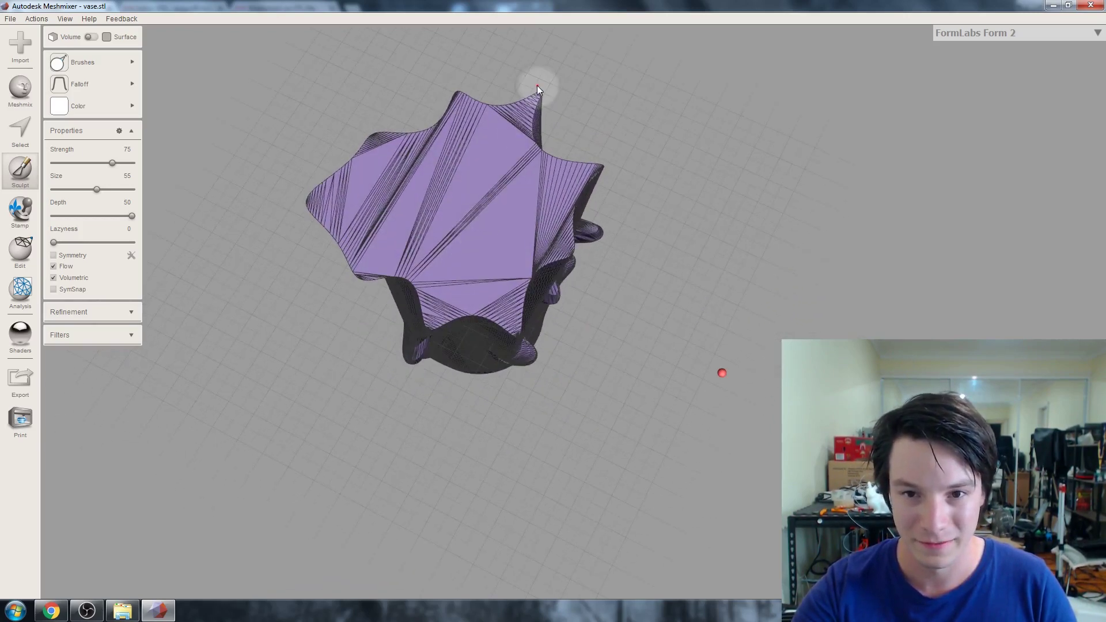
left_click_drag(560, 202, 427, 141)
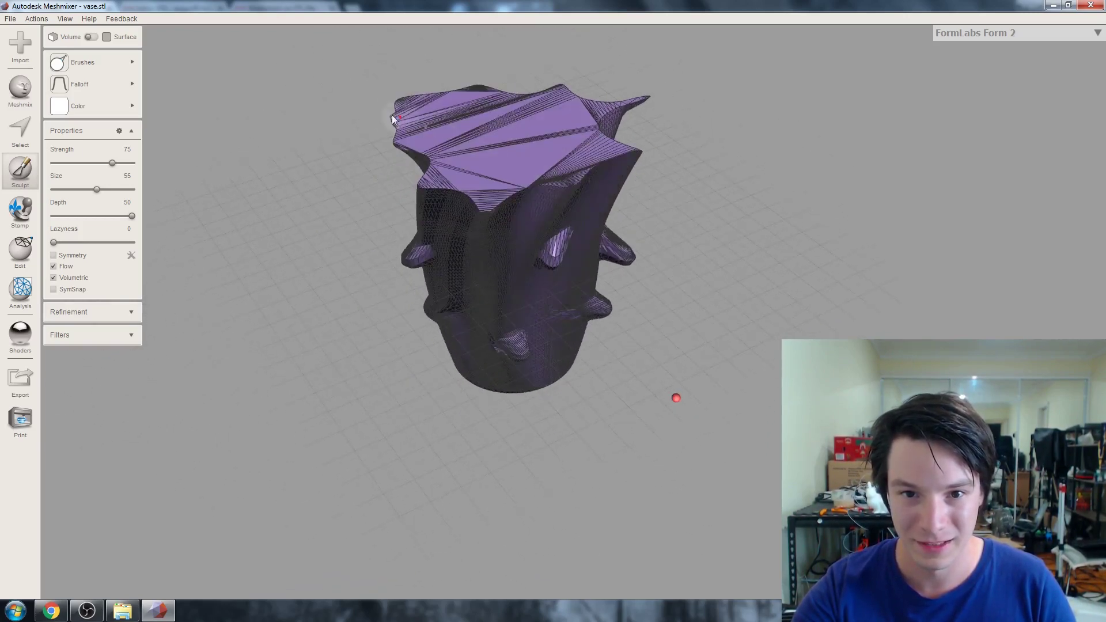
left_click_drag(291, 155, 428, 366)
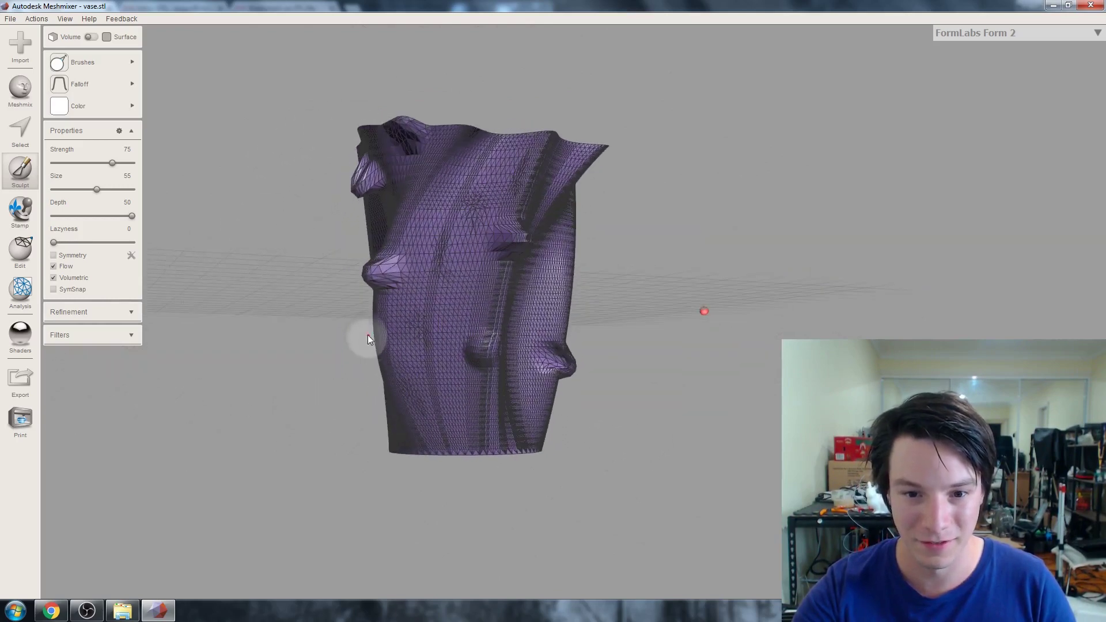
left_click_drag(360, 337, 334, 425)
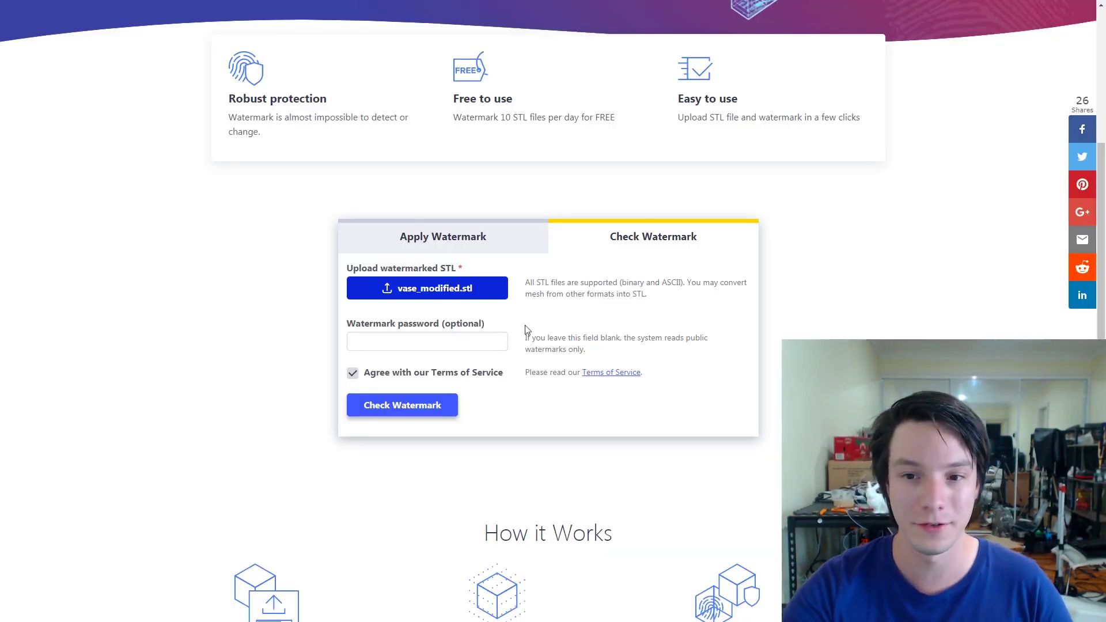
Step: Check vase_modified.stl, confirm it still reports 'Watermark found: makersmuse', and dismiss the result
left_click(409, 420)
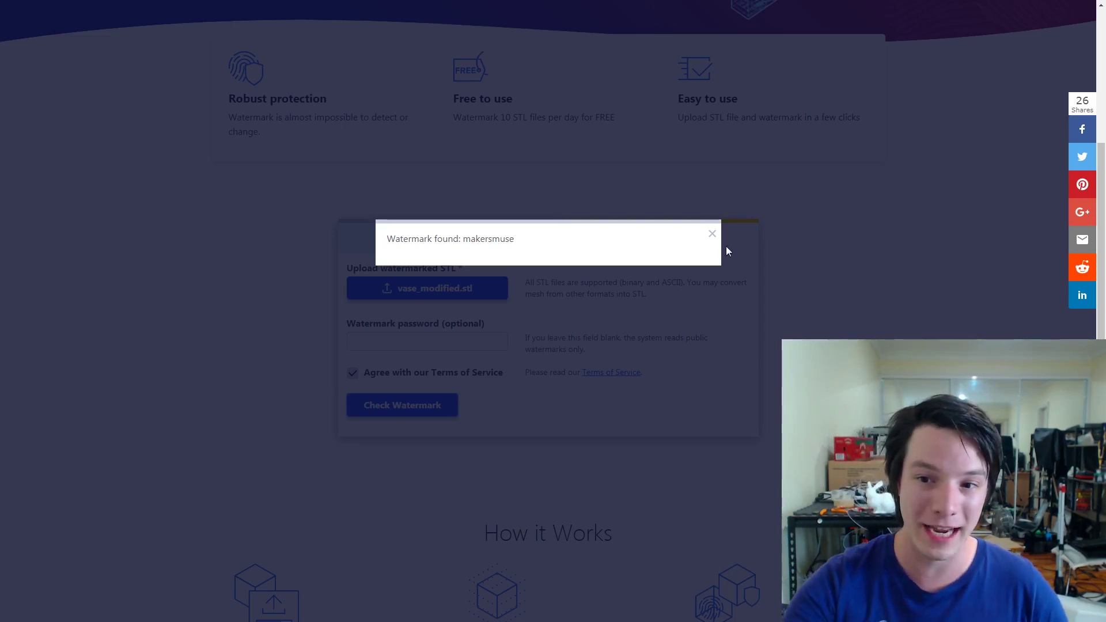
left_click(712, 234)
Step: Drag-sculpt more spikes, ridges and a bulge out of the vase's sides, bottom and middle
key("F11")
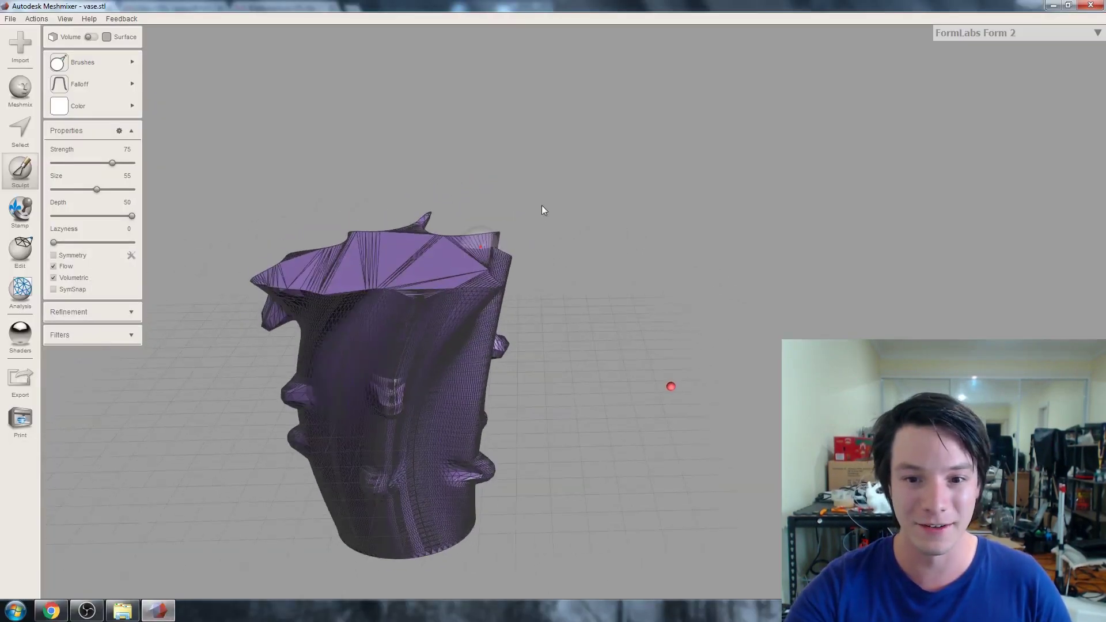
left_click_drag(257, 408, 465, 429)
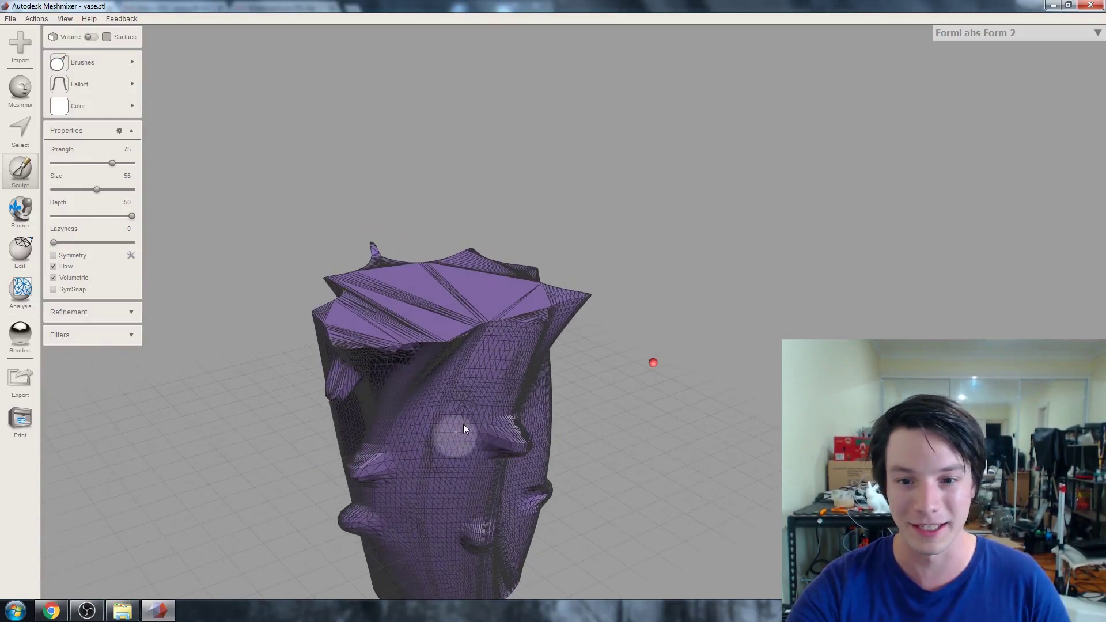
mouse_move(523, 375)
left_mouse_down()
mouse_move(484, 403)
mouse_move(323, 299)
mouse_move(420, 529)
mouse_move(387, 523)
left_mouse_up()
mouse_move(506, 403)
left_mouse_down()
mouse_move(679, 323)
mouse_move(707, 248)
mouse_move(582, 271)
mouse_move(829, 265)
mouse_move(795, 239)
mouse_move(803, 144)
left_mouse_up()
mouse_move(736, 439)
left_mouse_down()
mouse_move(633, 507)
mouse_move(440, 479)
left_mouse_up()
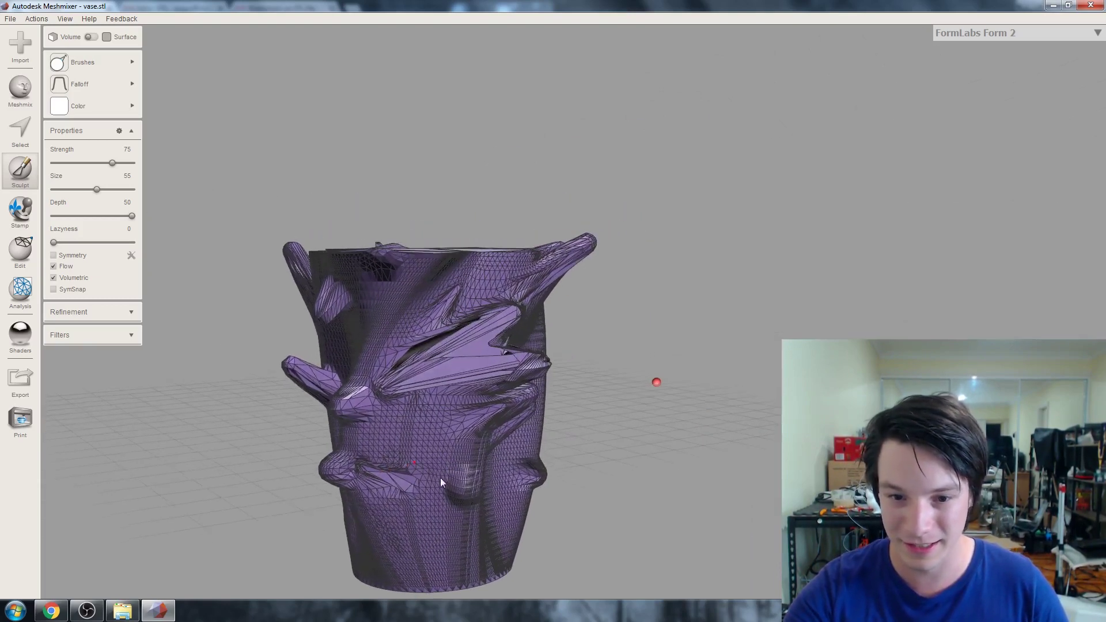
mouse_move(424, 533)
left_mouse_down()
mouse_move(472, 526)
mouse_move(365, 465)
mouse_move(520, 306)
left_mouse_up()
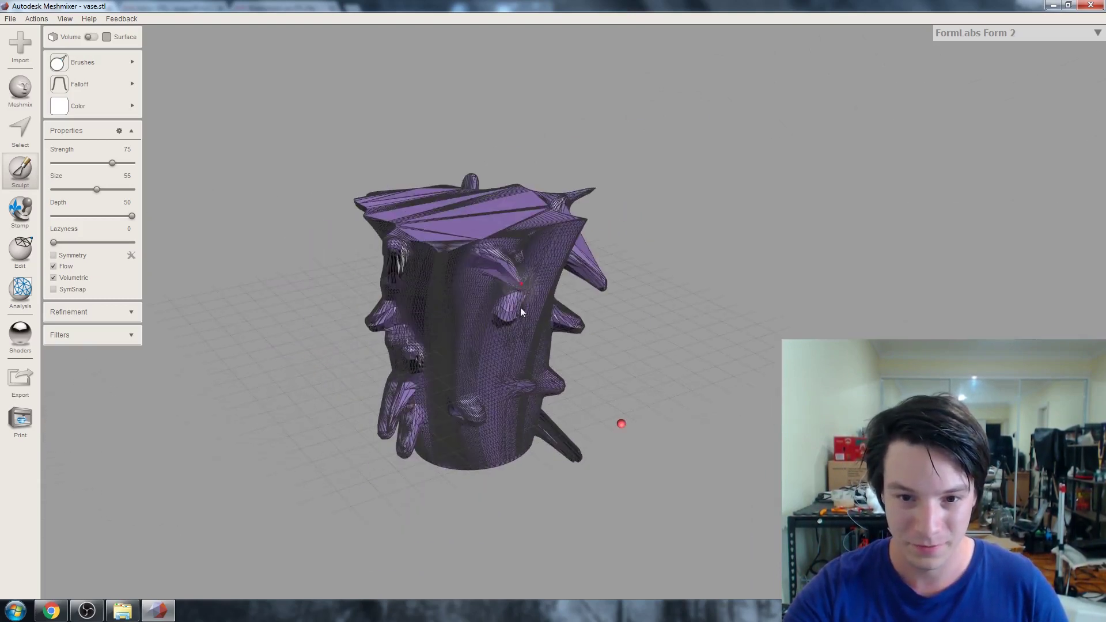
left_click_drag(464, 356, 504, 398)
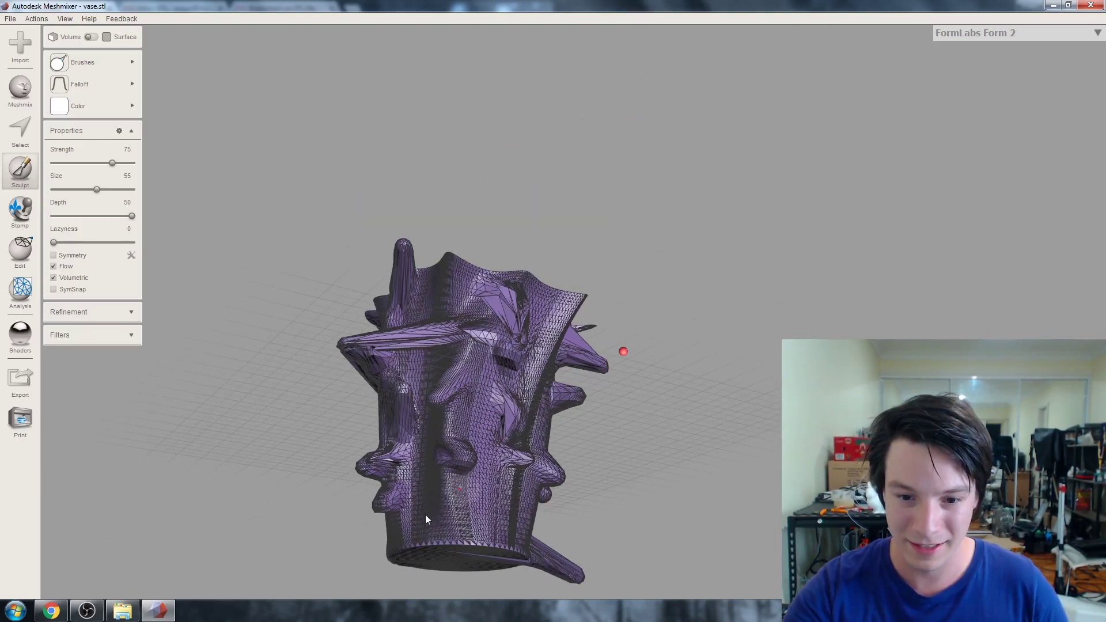
mouse_move(523, 527)
left_mouse_down()
mouse_move(435, 428)
mouse_move(436, 314)
mouse_move(461, 329)
mouse_move(397, 366)
mouse_move(572, 327)
mouse_move(533, 324)
mouse_move(572, 317)
mouse_move(535, 381)
mouse_move(491, 337)
left_mouse_up()
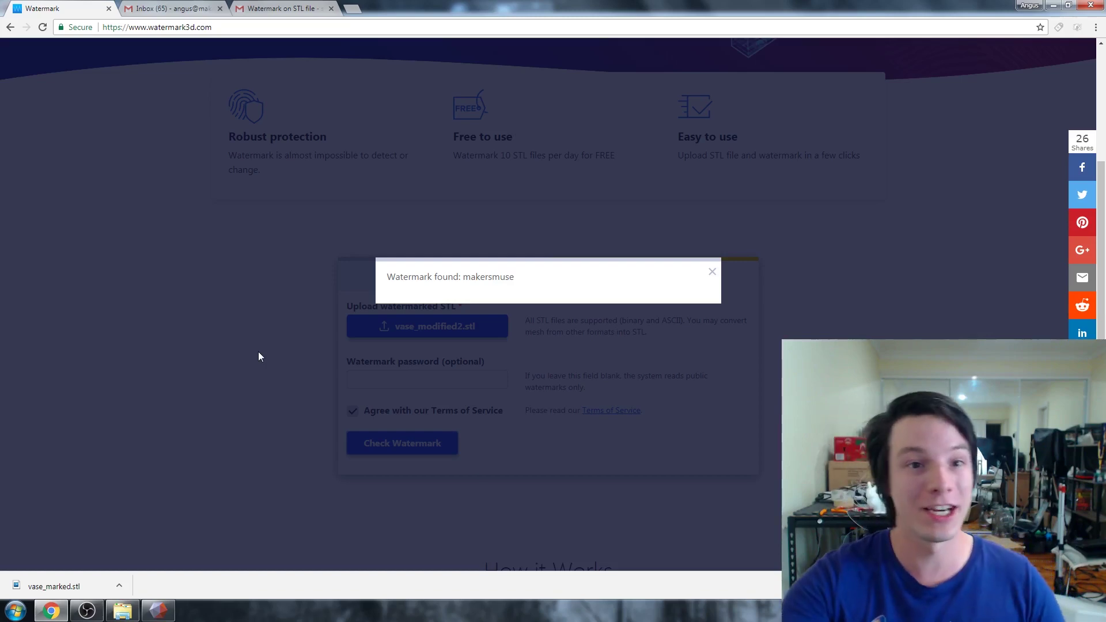
Step: Dismiss the watermark result and return to the top banner of the page
left_click(278, 345)
scroll(278, 350, "up", 5)
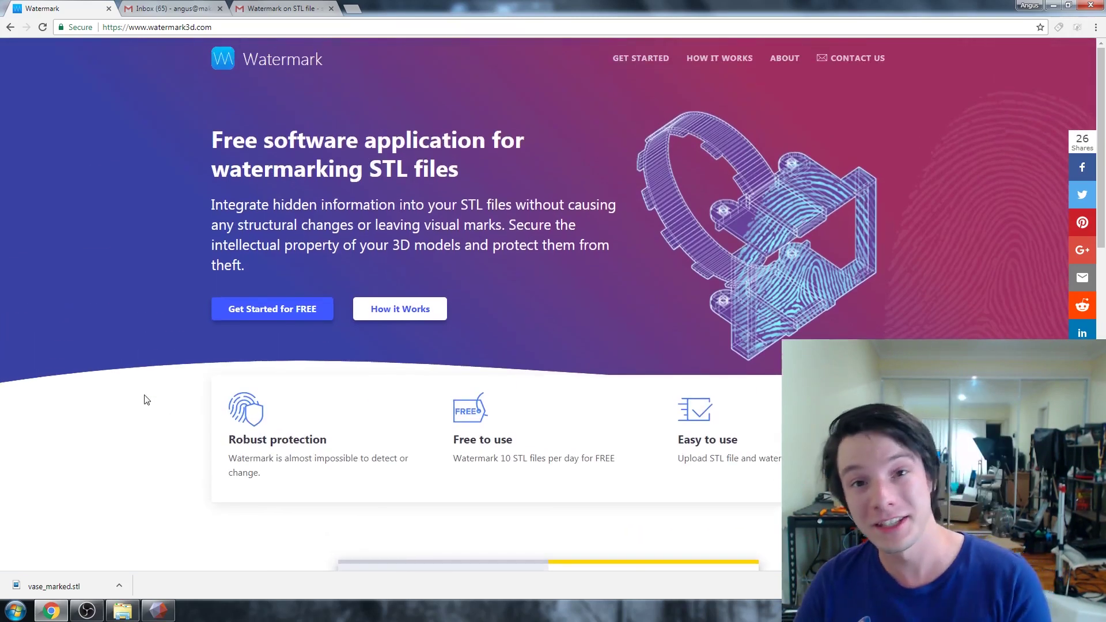